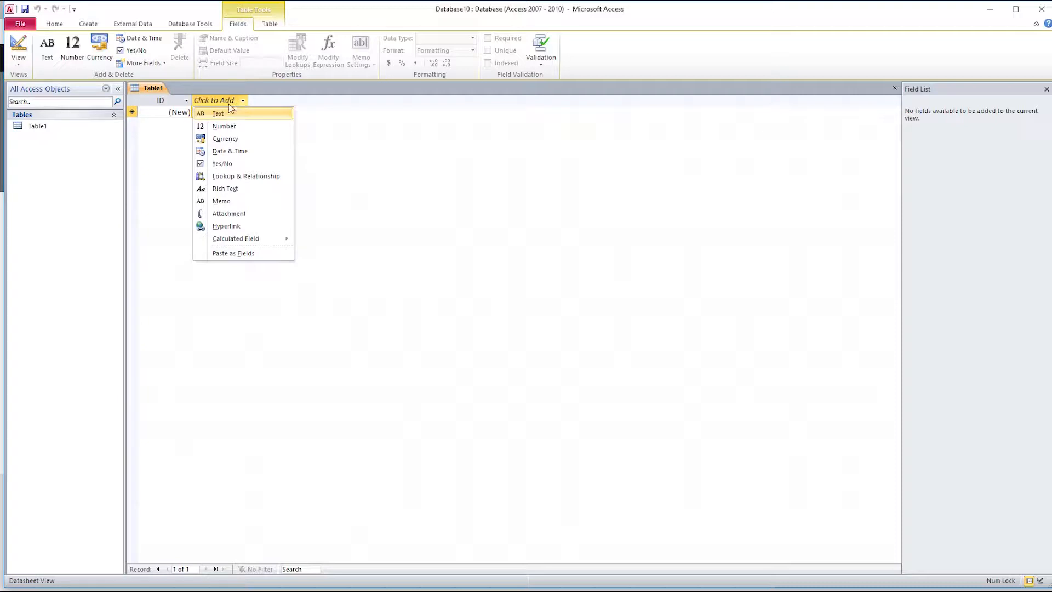
# Add a Text field to the table and name it Name.
pyautogui.click(224, 114)
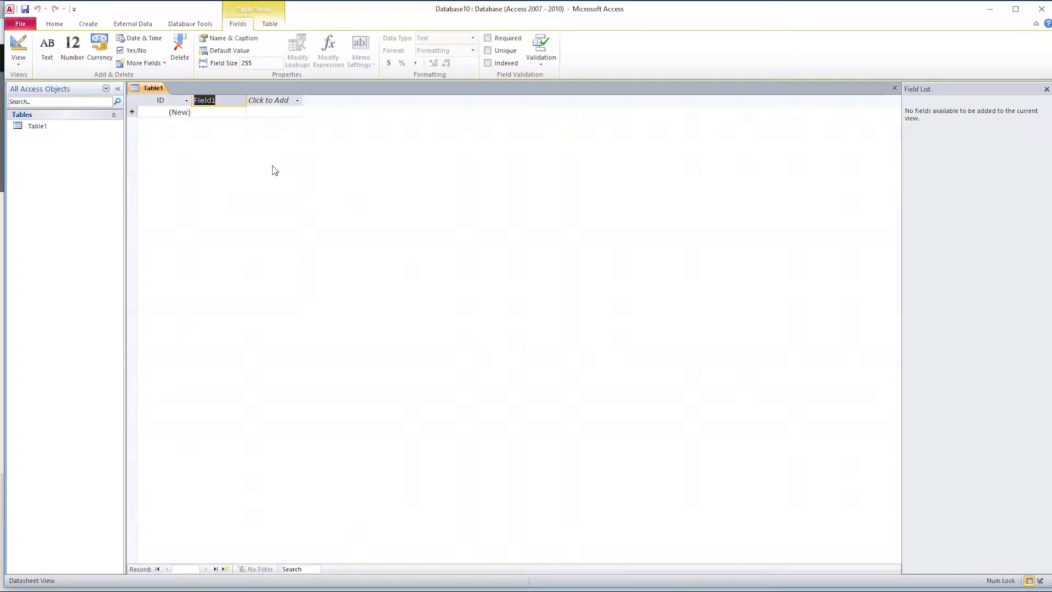
pyautogui.press('End')
pyautogui.press('BackSpace')
pyautogui.press('BackSpace')
pyautogui.press('BackSpace')
pyautogui.press('BackSpace')
pyautogui.press('BackSpace')
pyautogui.press('BackSpace')
pyautogui.write('Name')
pyautogui.press('Return')
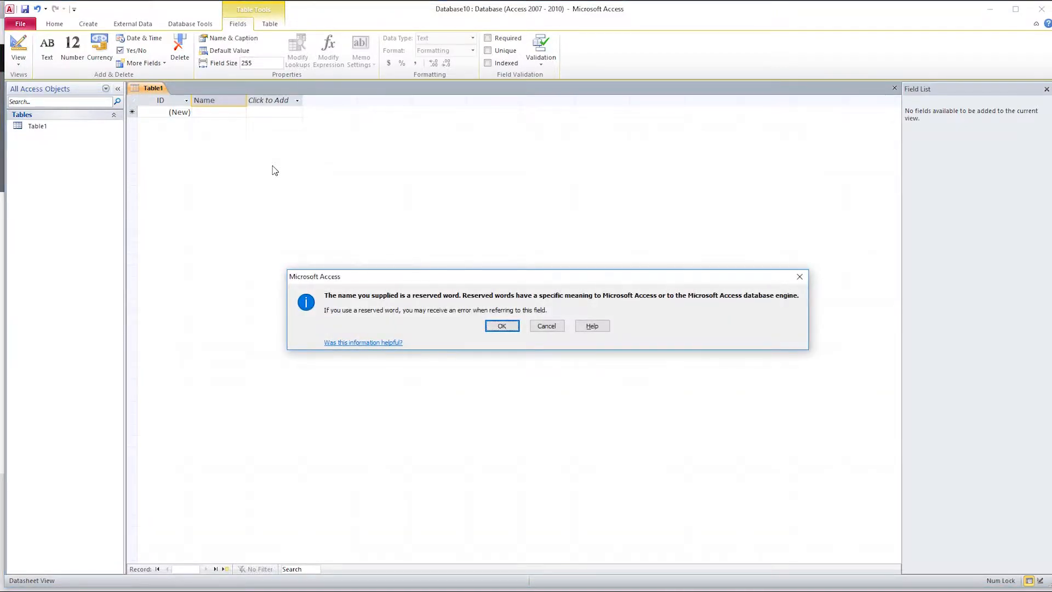
pyautogui.click(501, 325)
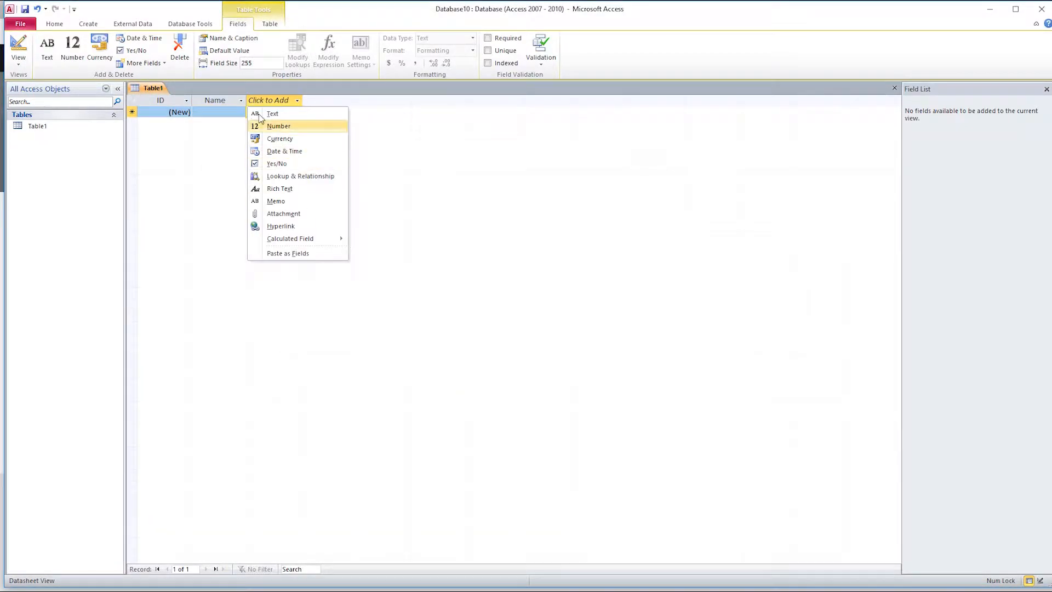
# Rename the Name field to Contact Name.
pyautogui.click(240, 103)
pyautogui.click(241, 101)
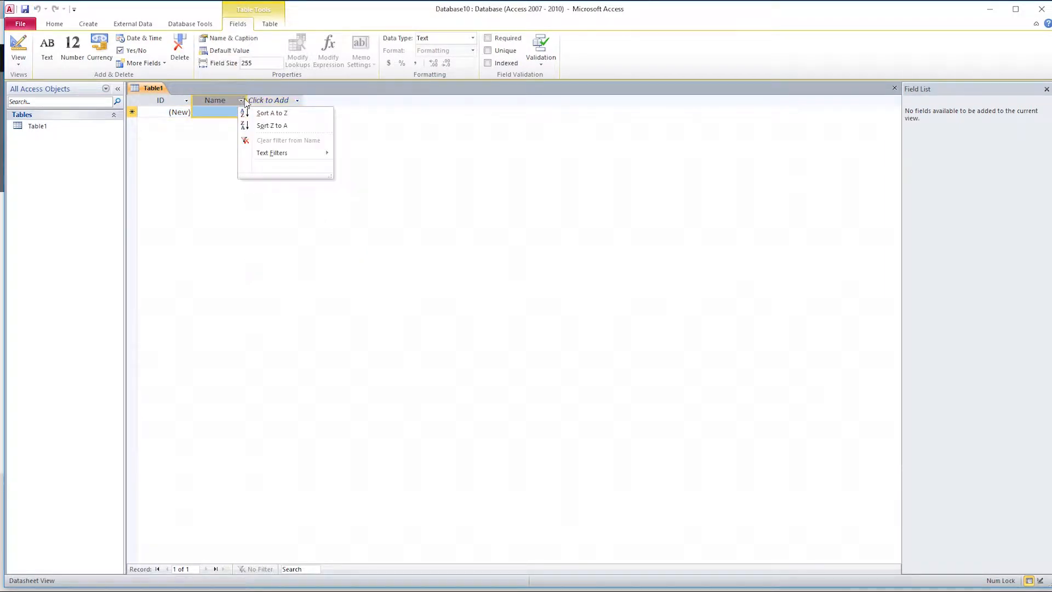
pyautogui.rightClick(225, 102)
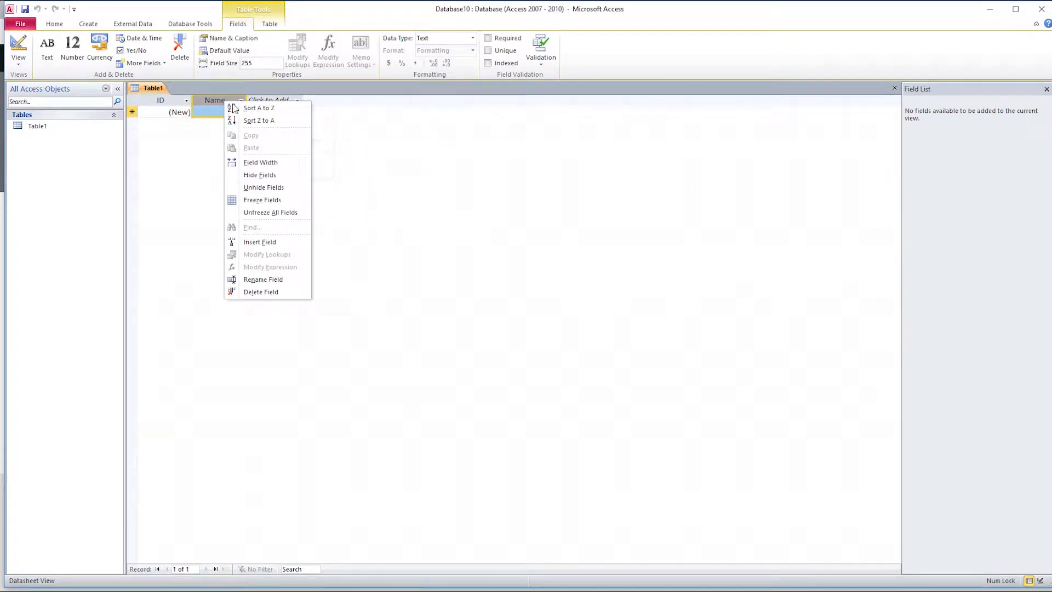
pyautogui.click(273, 281)
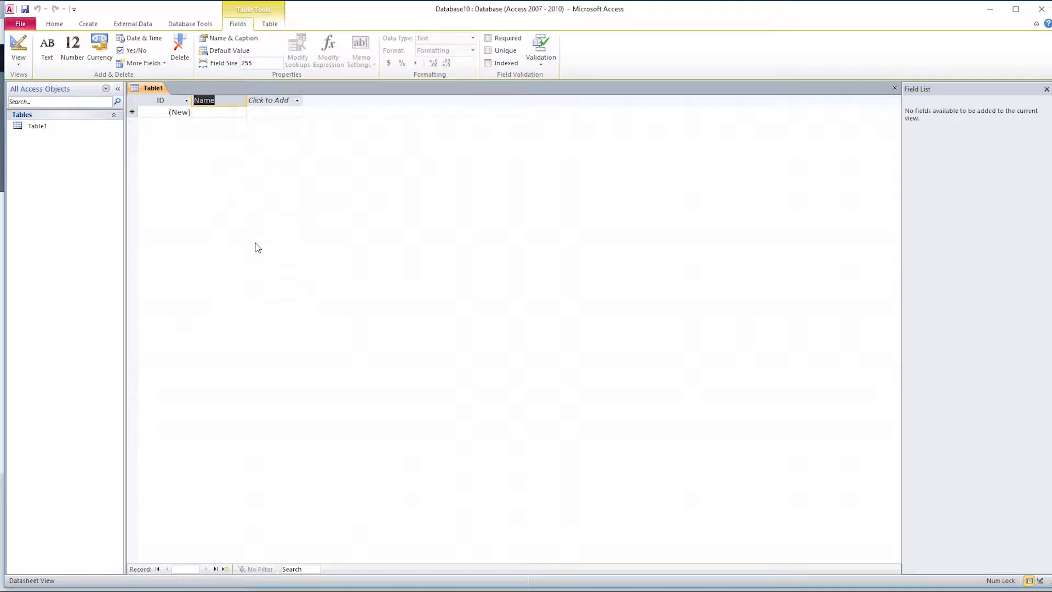
pyautogui.write('Name')
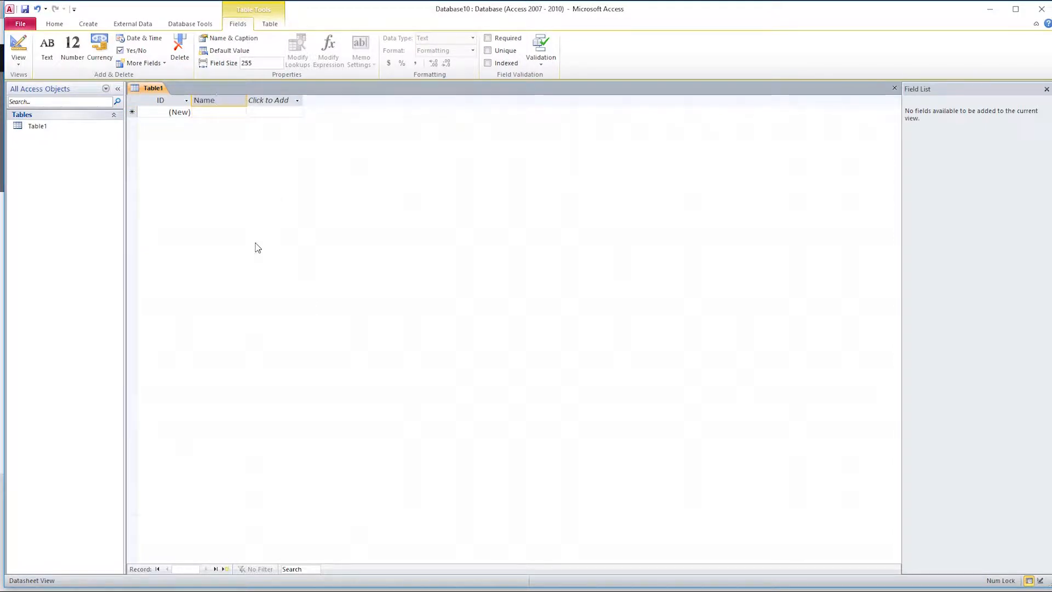
pyautogui.press('BackSpace')
pyautogui.press('BackSpace')
pyautogui.write('Contact Name')
pyautogui.press('Return')
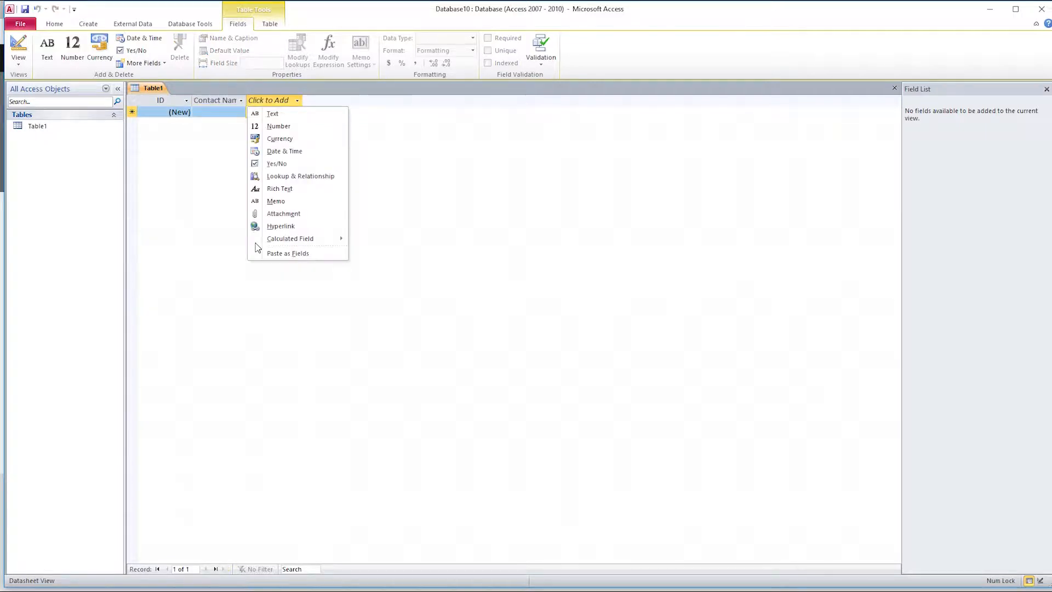
# Add a Date & Time field named Date of Contact to the table.
pyautogui.click(294, 153)
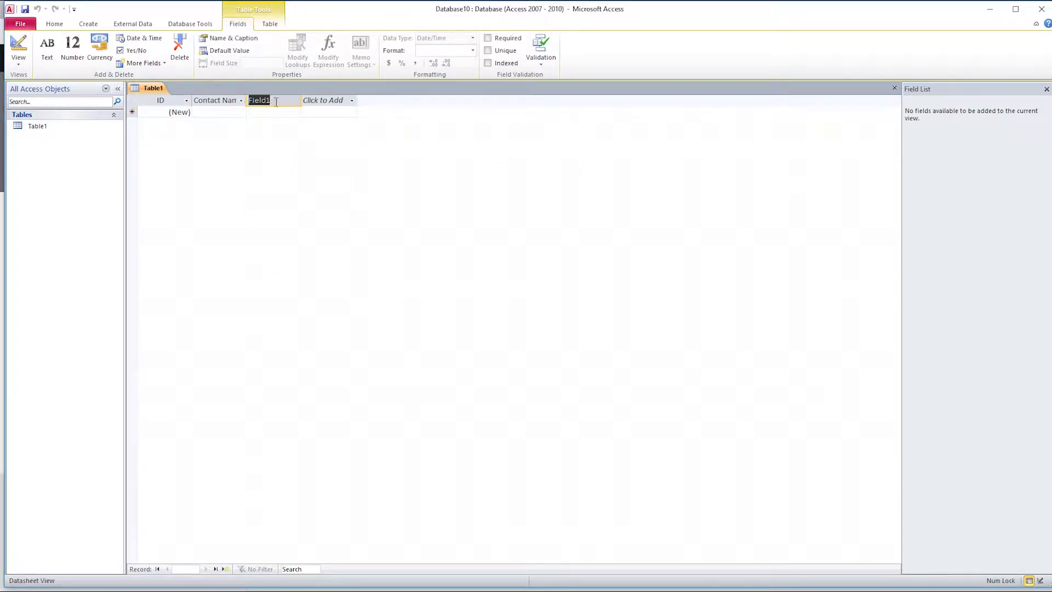
pyautogui.write('Date of Contact')
pyautogui.press('Return')
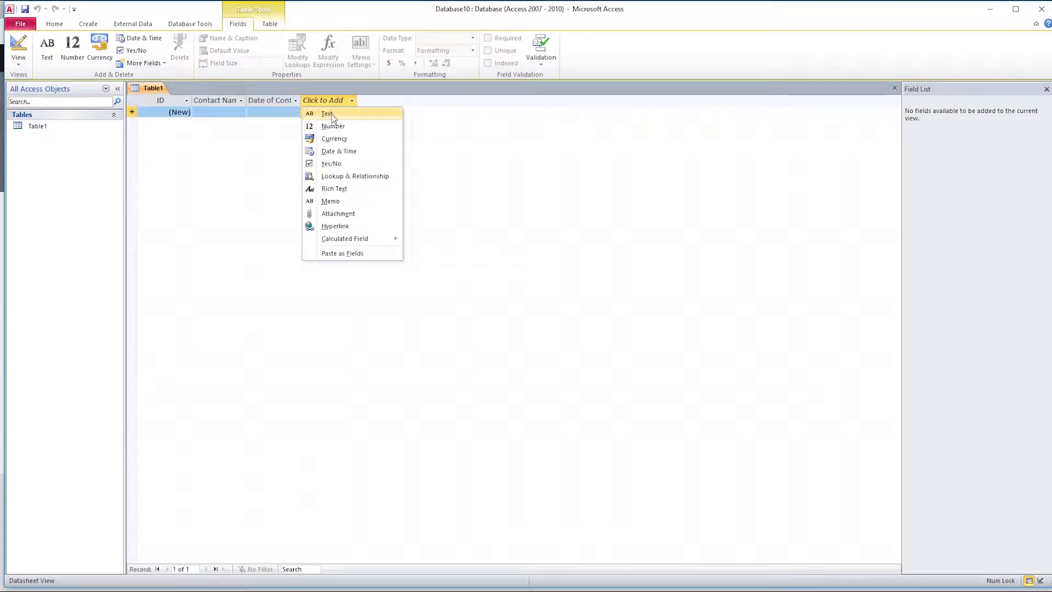
# Add a Memo field named Notes after the Date of Contact field.
pyautogui.click(350, 207)
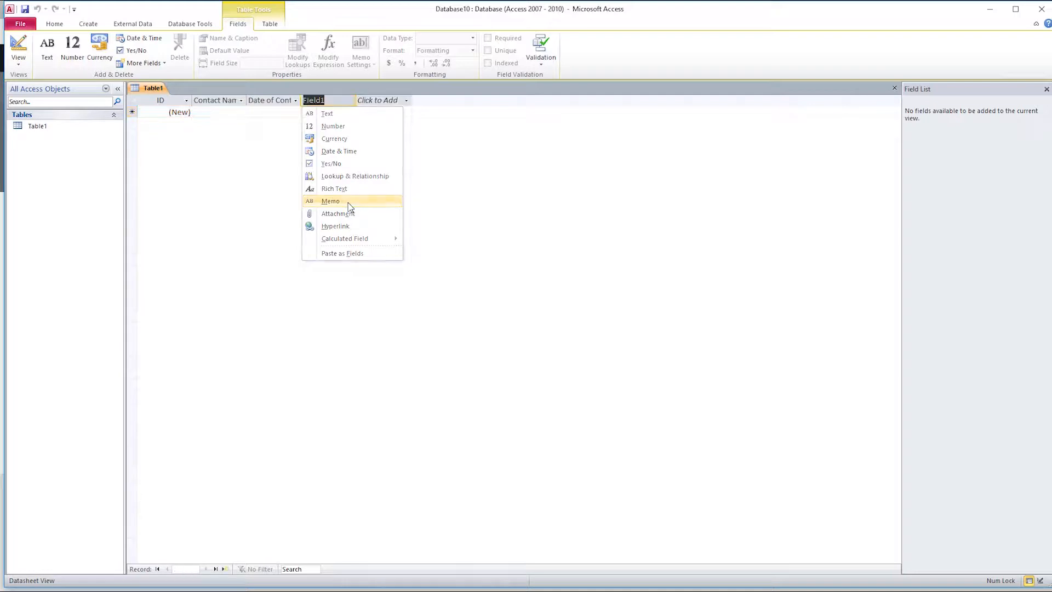
pyautogui.write('Notes')
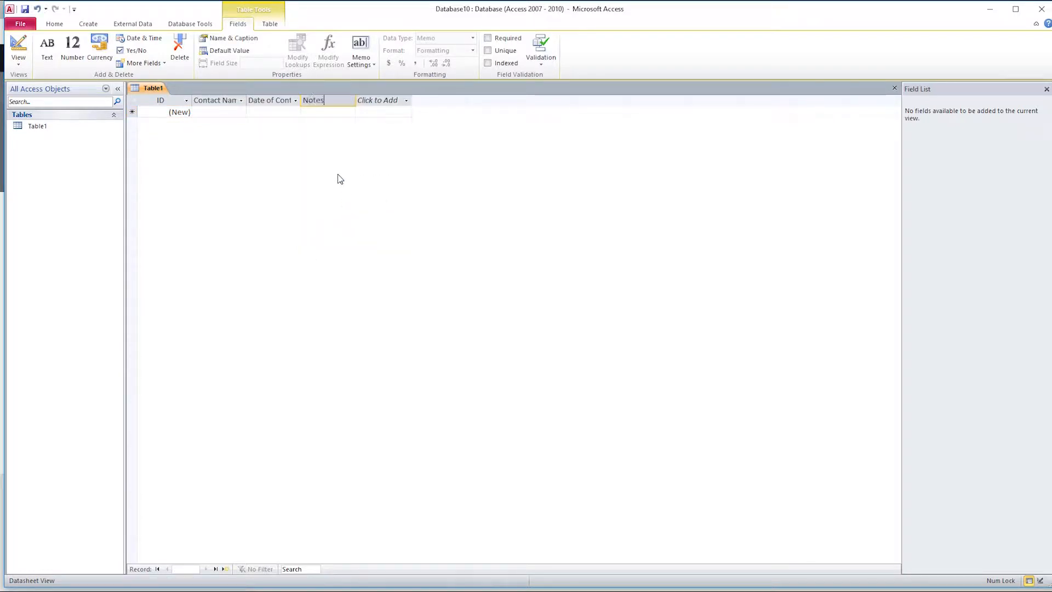
pyautogui.press('Return')
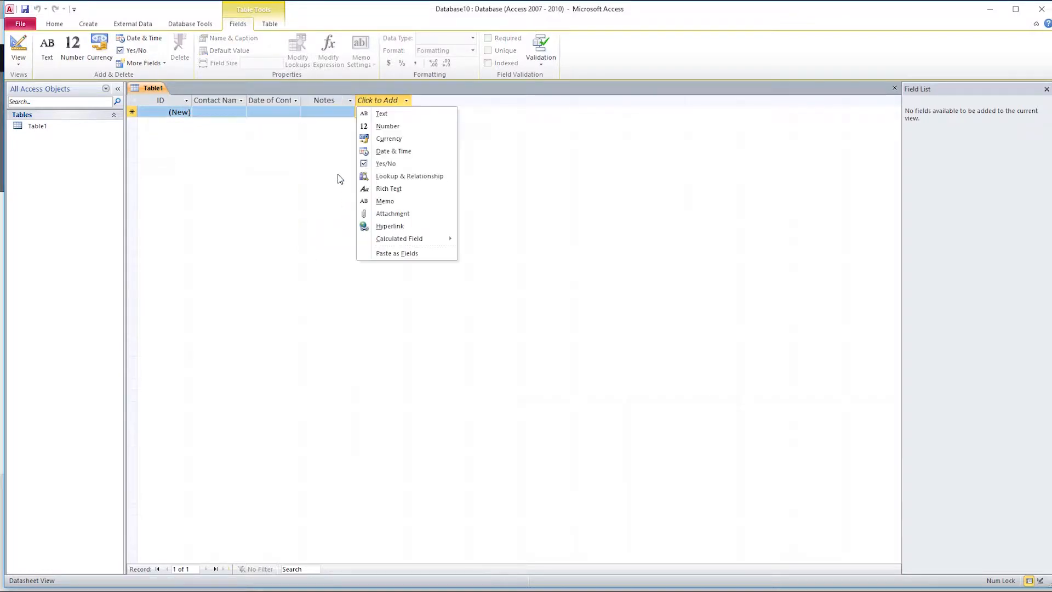
pyautogui.click(480, 112)
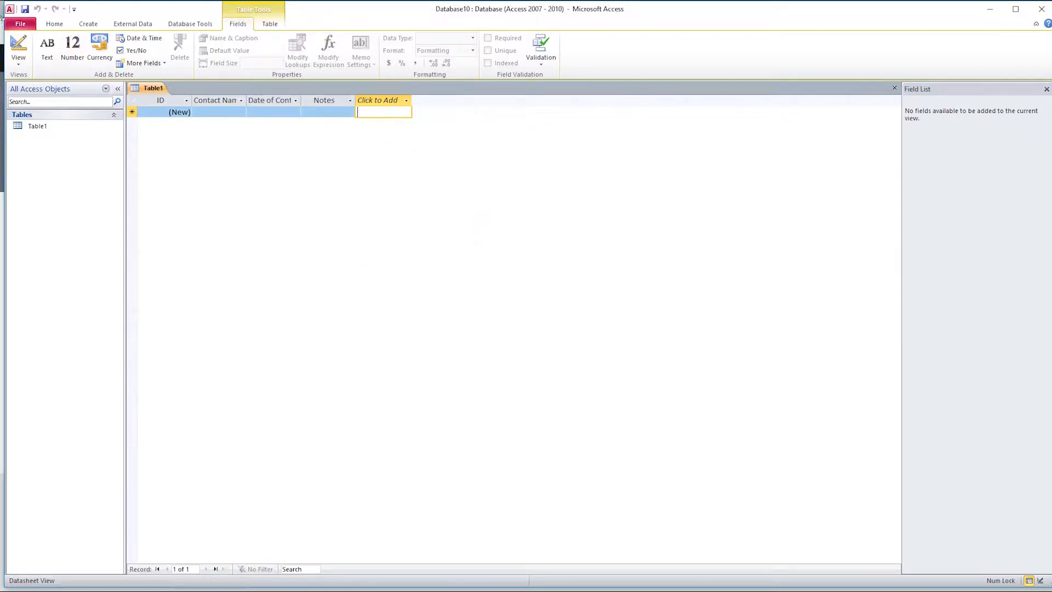
# Save the table under the name Client Info and close it.
pyautogui.click(25, 9)
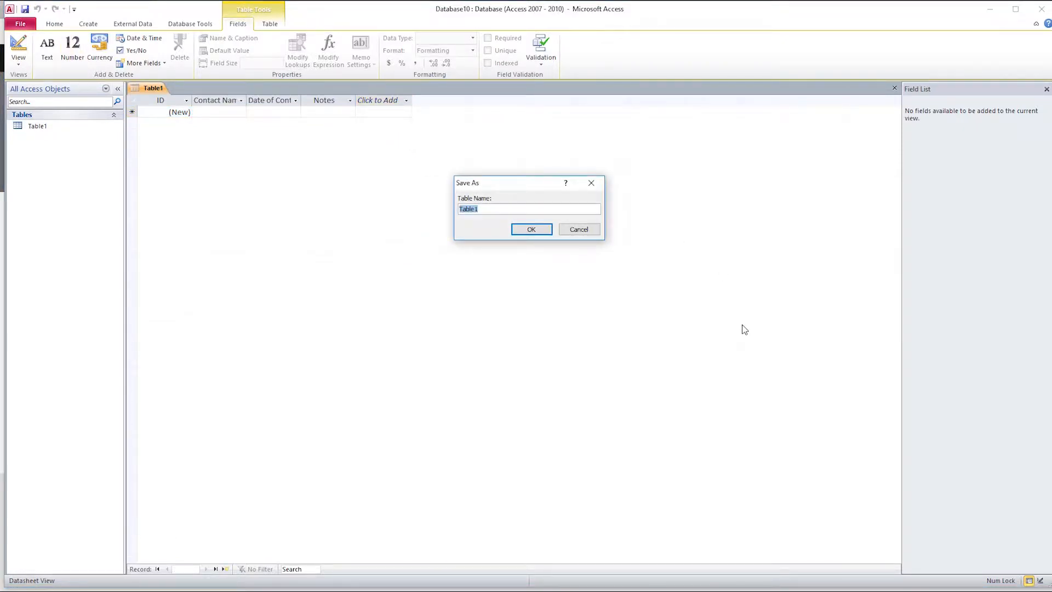
pyautogui.write('Client Info')
pyautogui.click(532, 230)
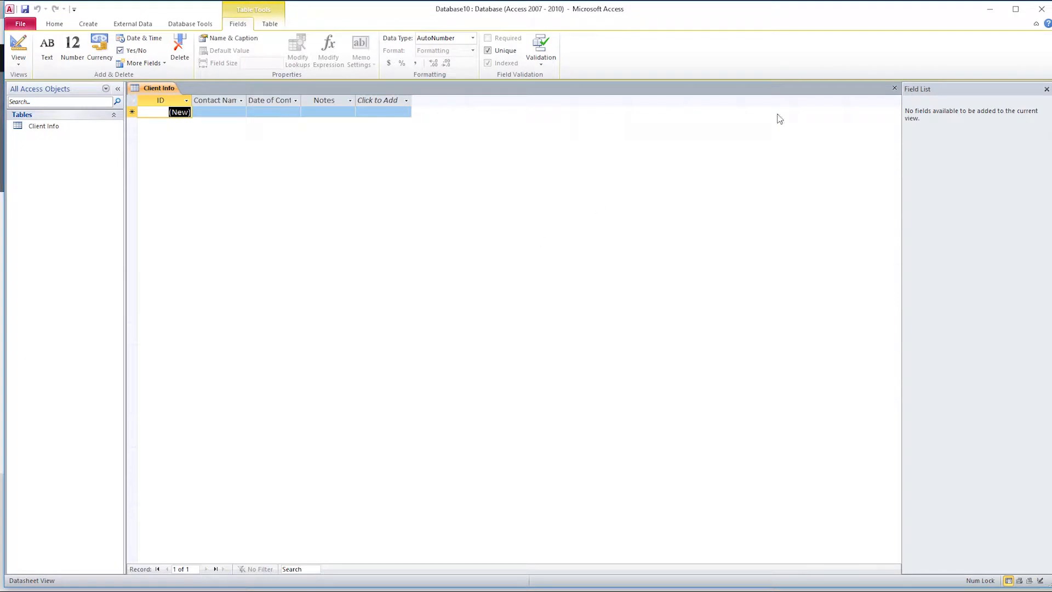
pyautogui.click(895, 87)
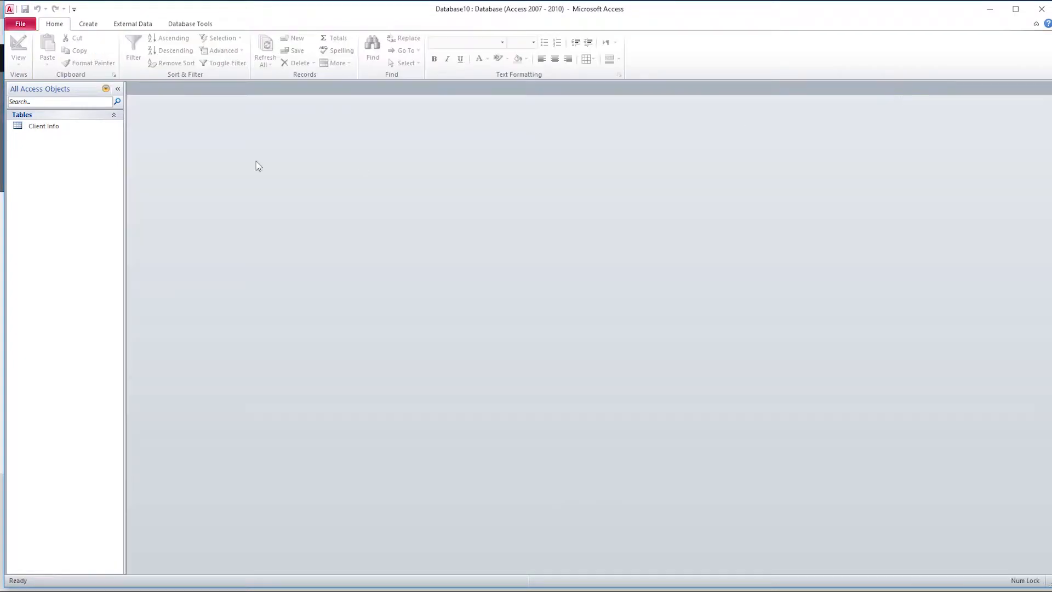
# Reopen the Client Info table to check its fields and close it again.
pyautogui.doubleClick(43, 132)
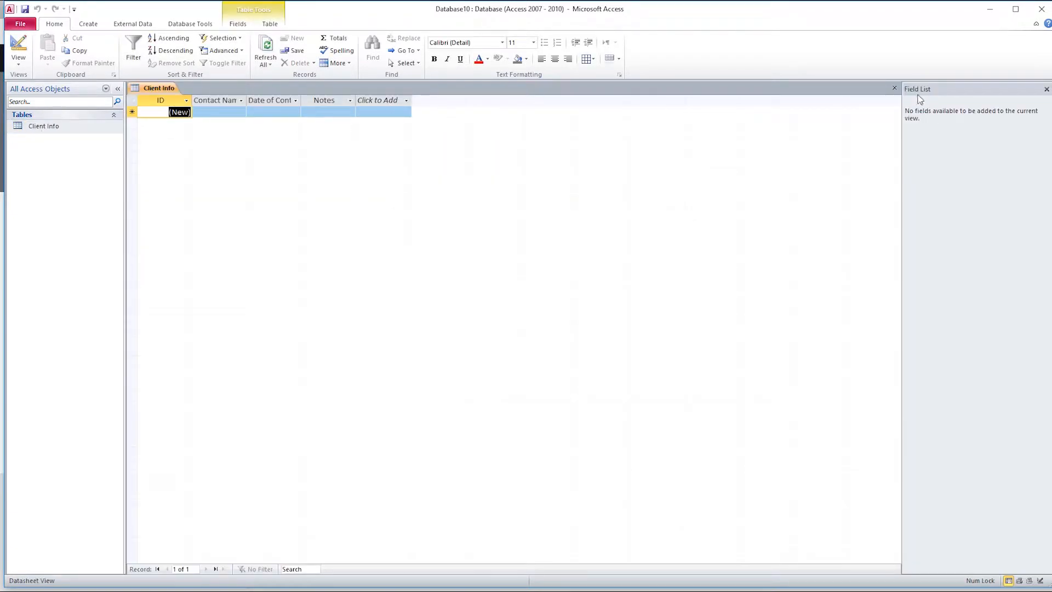
pyautogui.click(895, 88)
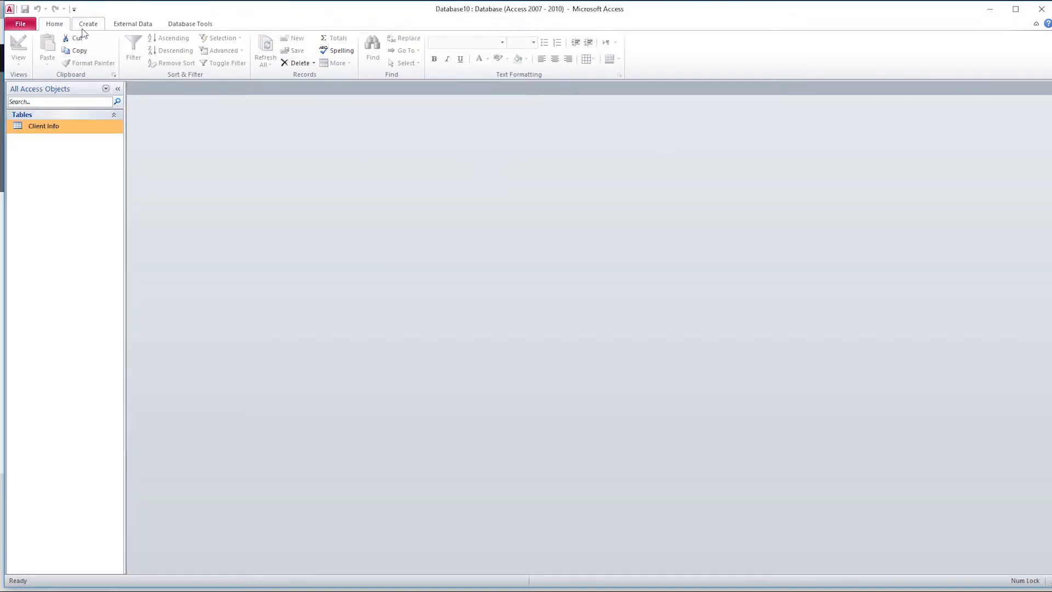
# Start a Form Wizard form from the Client Info table with Contact Name, Date of Contact and Notes, leaving out ID.
pyautogui.click(87, 25)
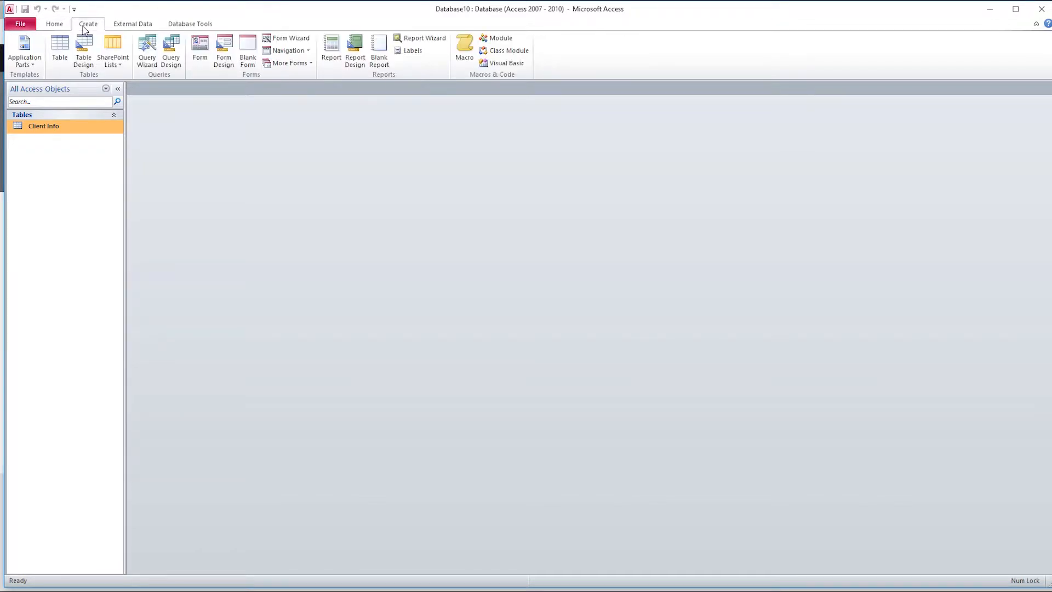
pyautogui.click(286, 39)
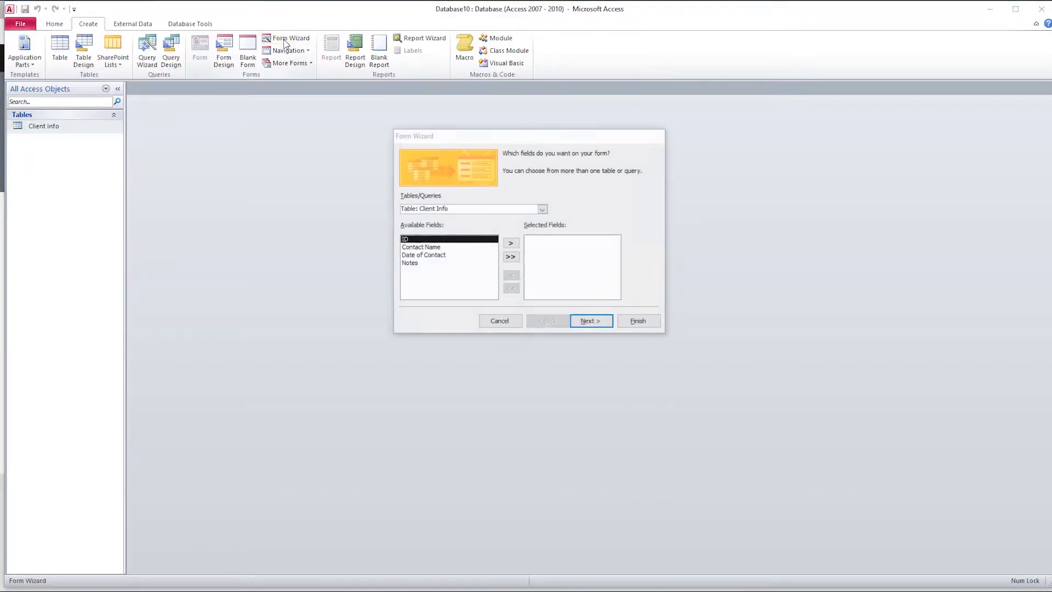
pyautogui.click(512, 261)
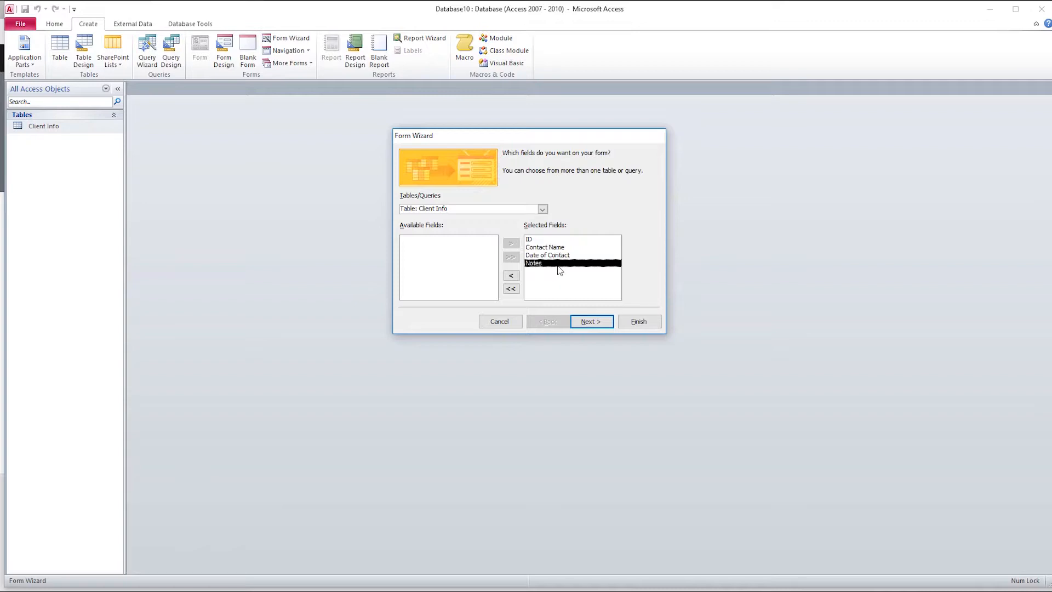
pyautogui.click(549, 239)
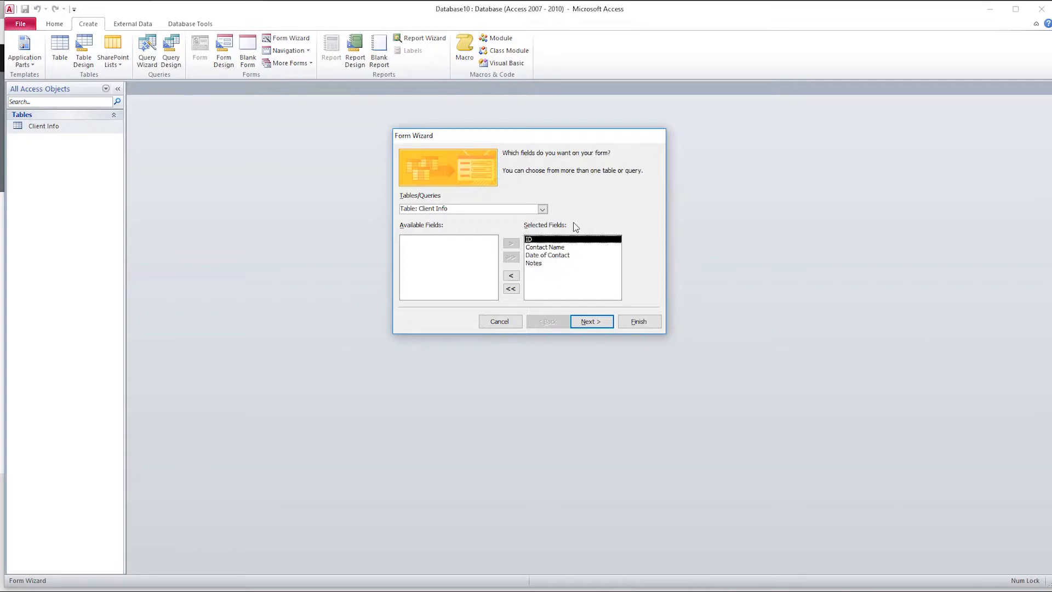
pyautogui.click(512, 276)
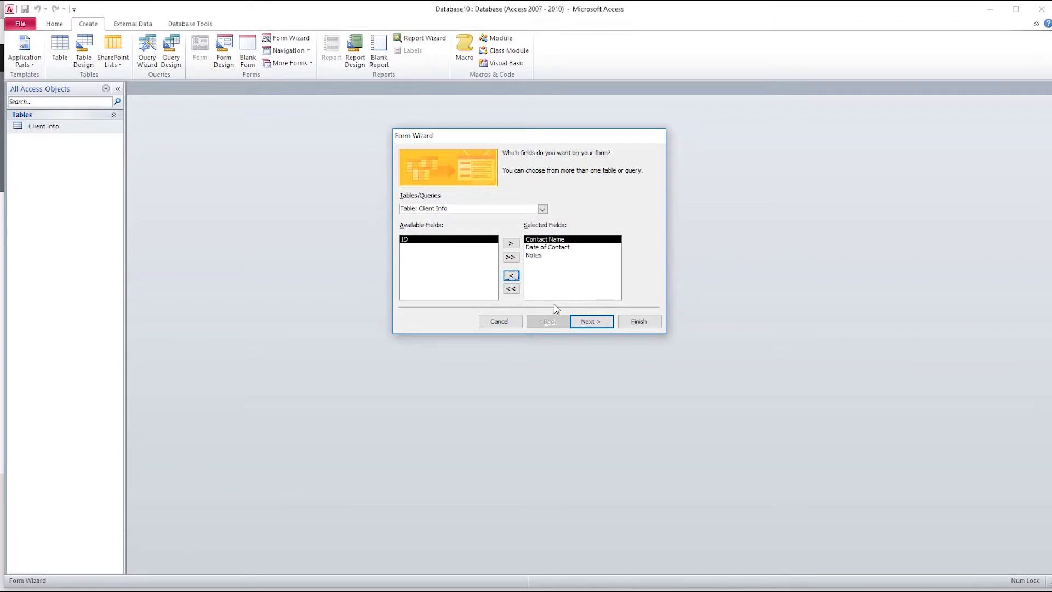
pyautogui.click(589, 325)
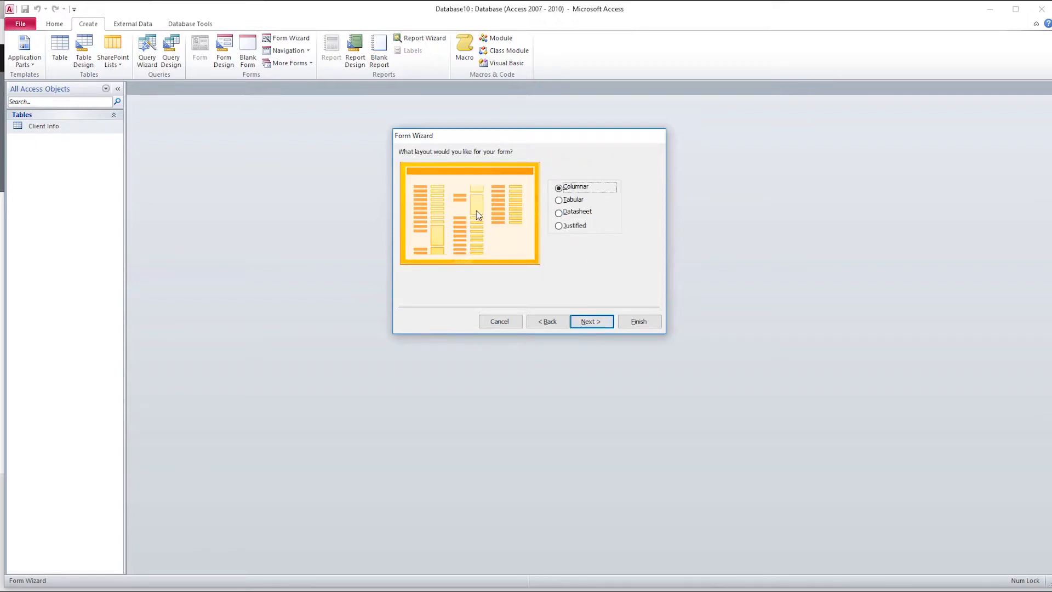
# Compare the available form layouts and choose the Justified layout for the form.
pyautogui.click(558, 227)
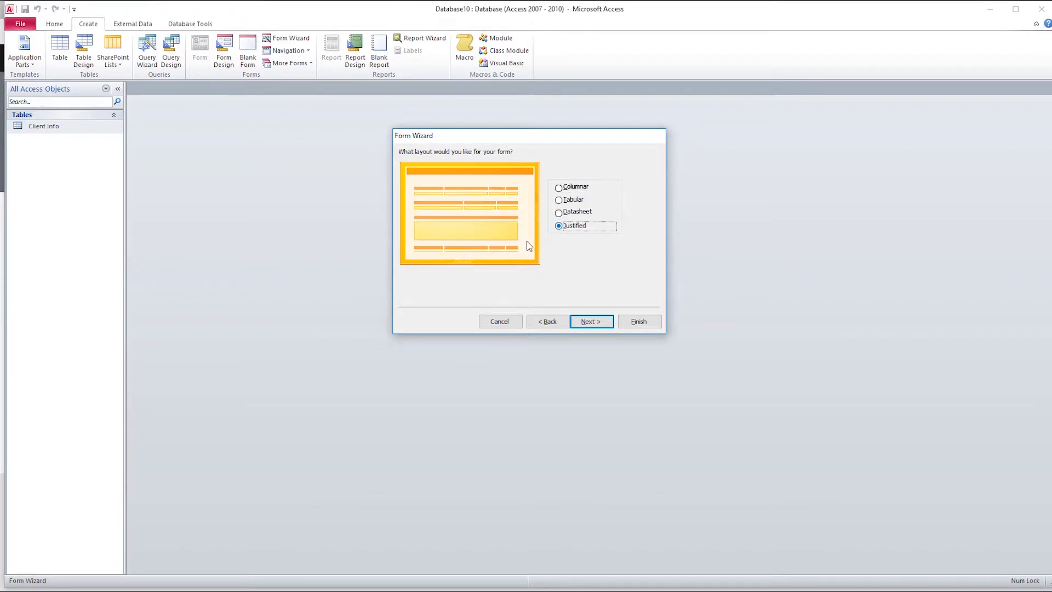
pyautogui.click(559, 213)
pyautogui.click(560, 201)
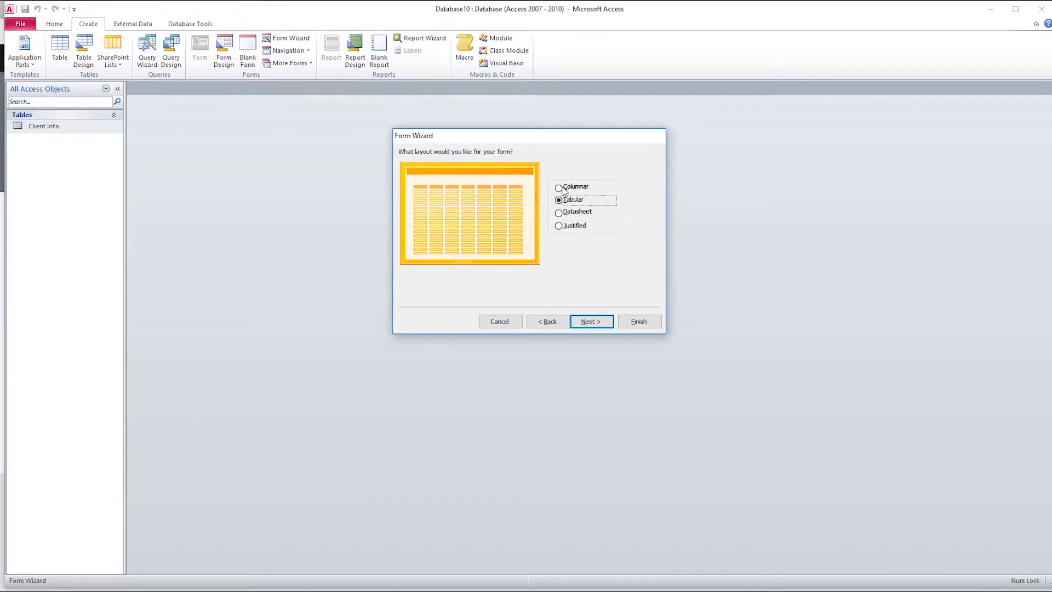
pyautogui.click(559, 188)
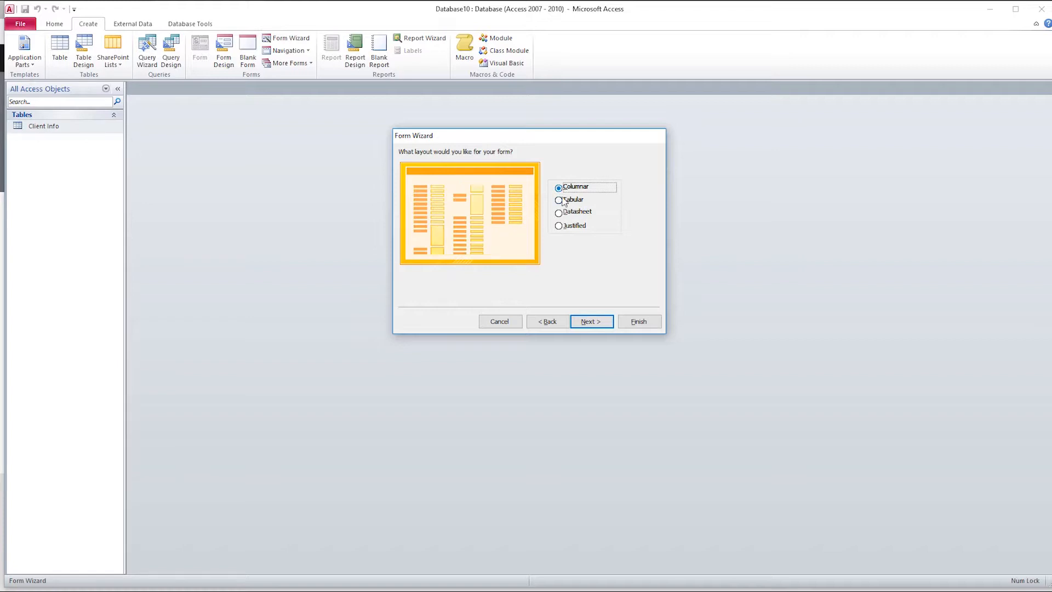
pyautogui.click(559, 226)
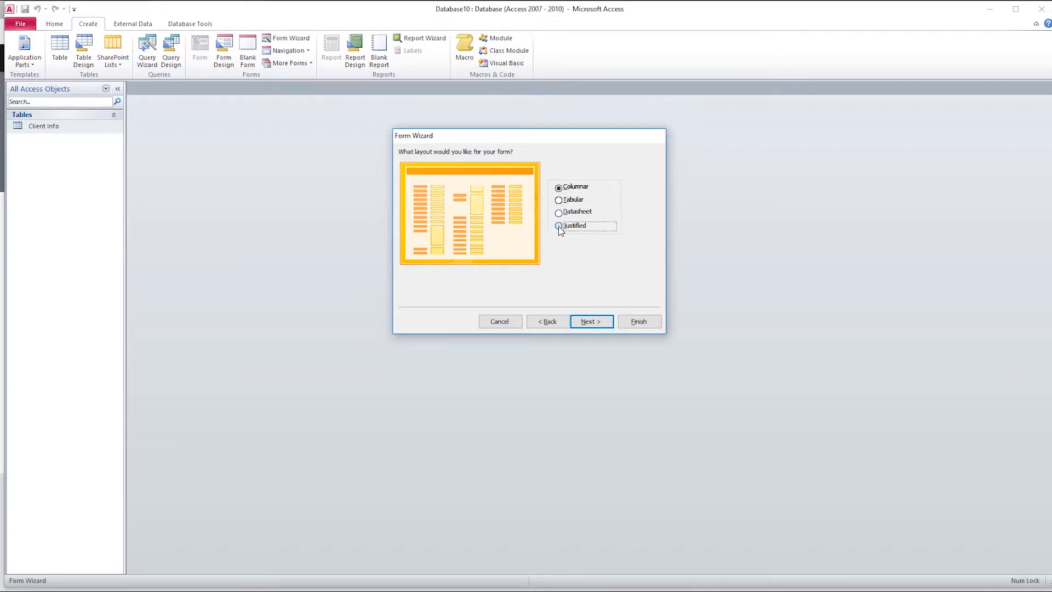
pyautogui.click(587, 323)
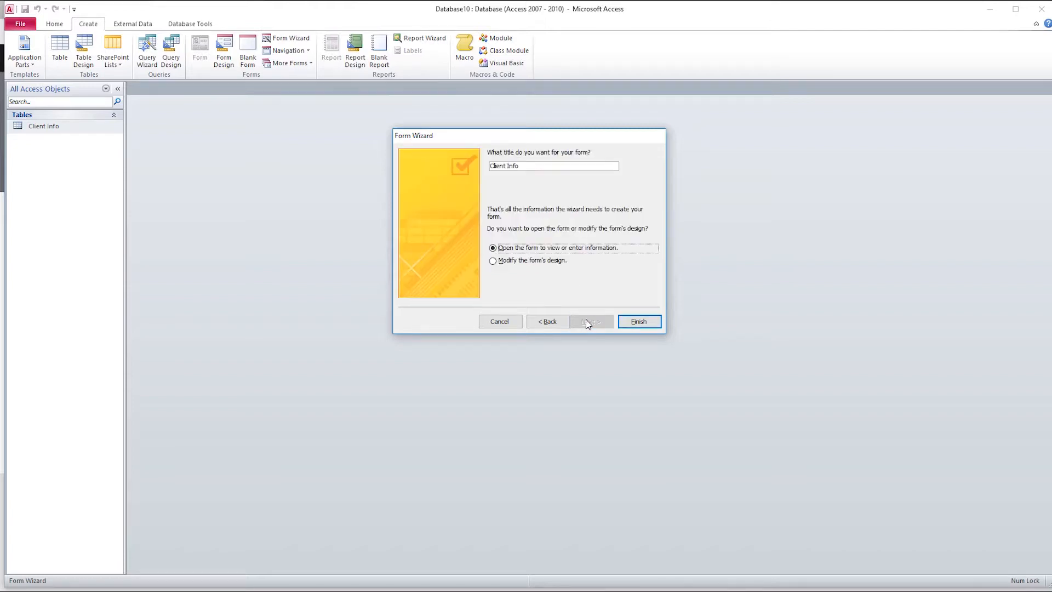
# Keep Client Info as the form's title and finish the wizard with the option to modify the form's design.
pyautogui.click(536, 165)
pyautogui.click(511, 262)
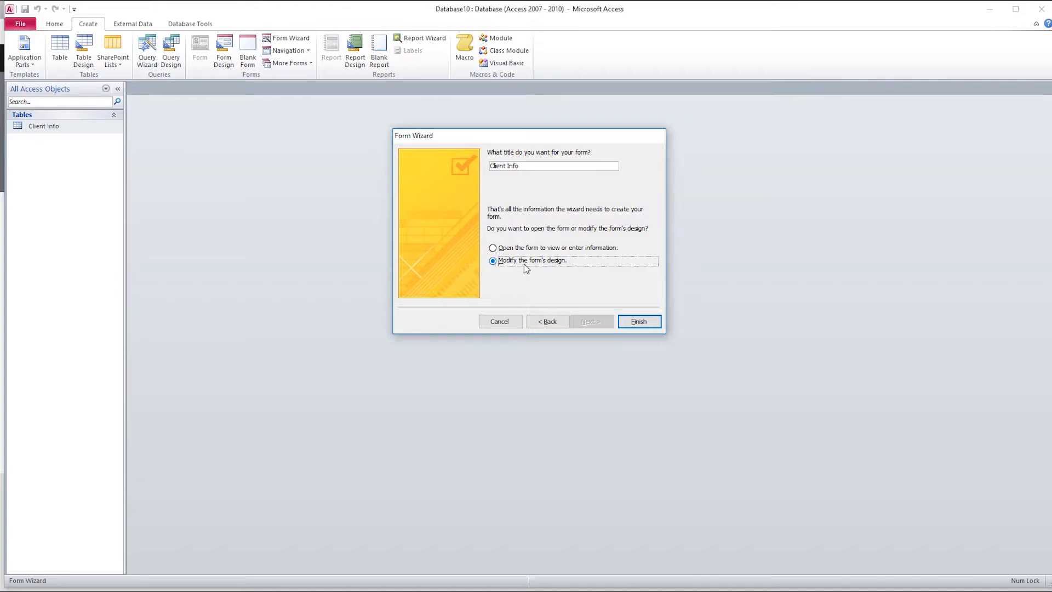
pyautogui.click(639, 323)
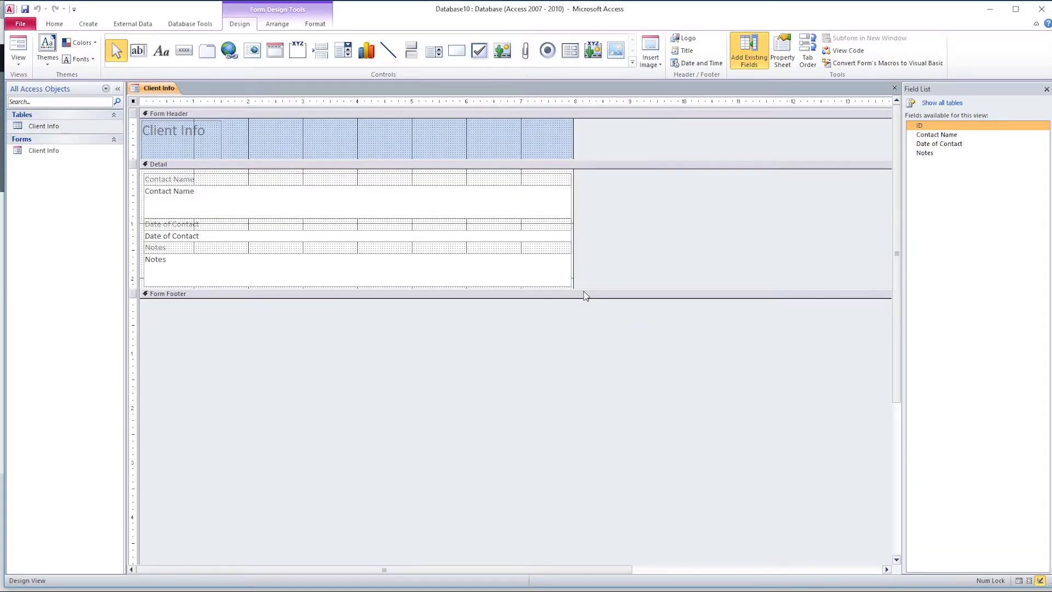
# Extend the form's Detail section downward to about 5.6 on the vertical ruler.
pyautogui.moveTo(583, 299); pyautogui.dragTo(591, 476)
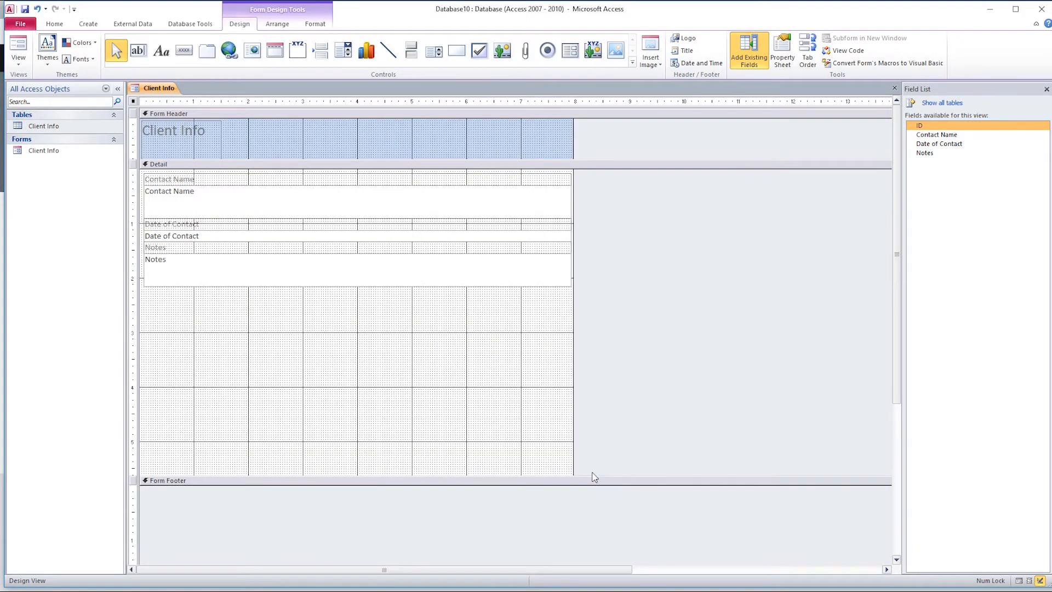
# Narrow the Date of Contact label and text box together so they end at about 2 on the horizontal ruler.
pyautogui.click(204, 235)
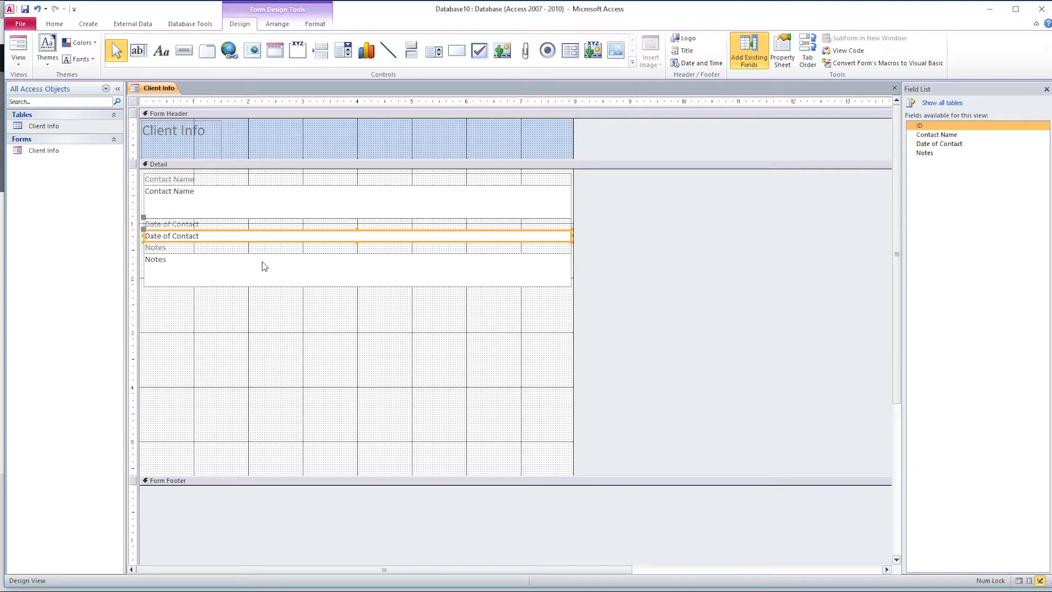
pyautogui.click(507, 226)
pyautogui.keyDown('shift'); pyautogui.click(507, 237); pyautogui.keyUp('shift')
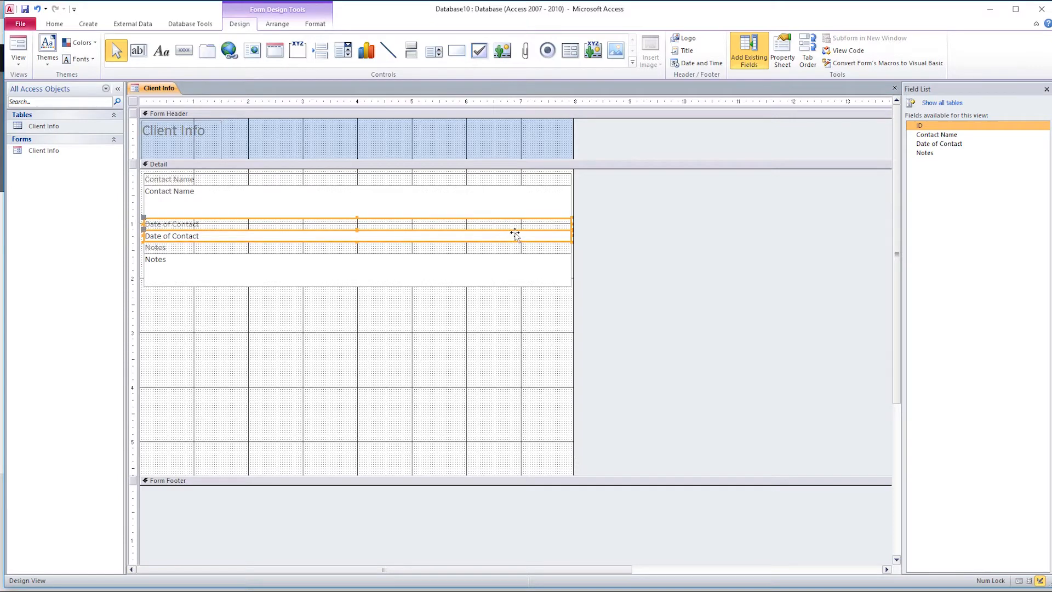
pyautogui.moveTo(571, 234)
pyautogui.mouseDown()
pyautogui.moveTo(252, 228)
pyautogui.moveTo(563, 228)
pyautogui.mouseUp()
pyautogui.moveTo(564, 236); pyautogui.dragTo(254, 231)
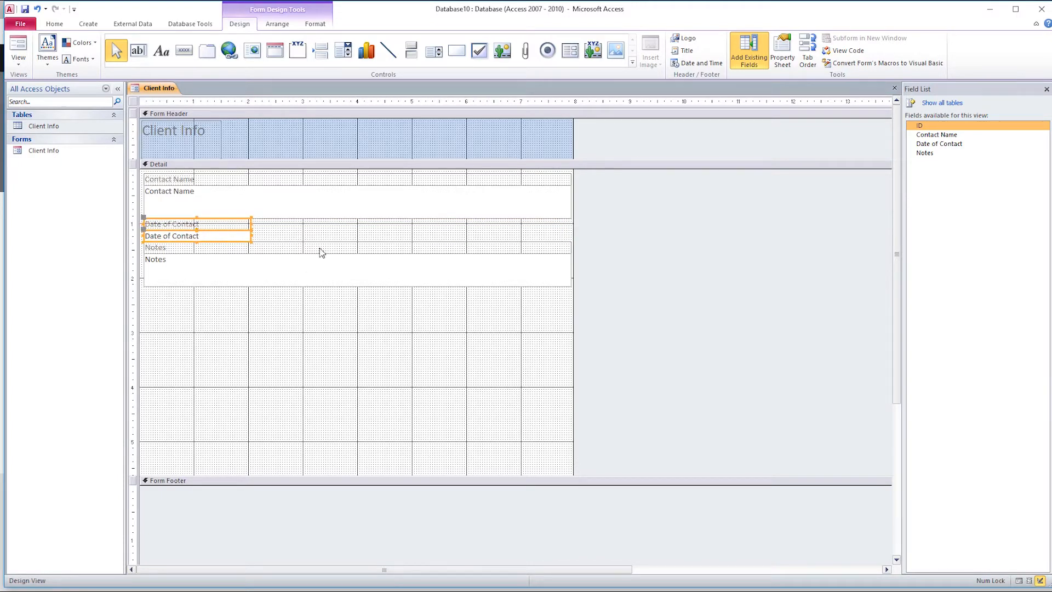
# Move the Notes label and text box down to about 1.8 on the vertical ruler, and extend the text box down to about 4.3.
pyautogui.click(319, 273)
pyautogui.moveTo(324, 249); pyautogui.dragTo(325, 274)
pyautogui.click(358, 335)
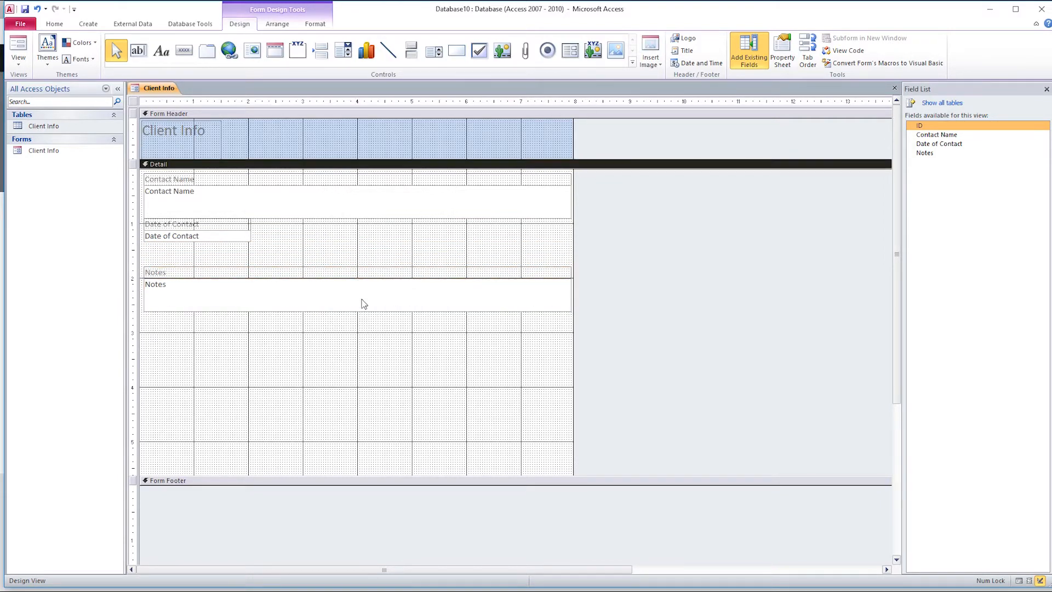
pyautogui.click(362, 307)
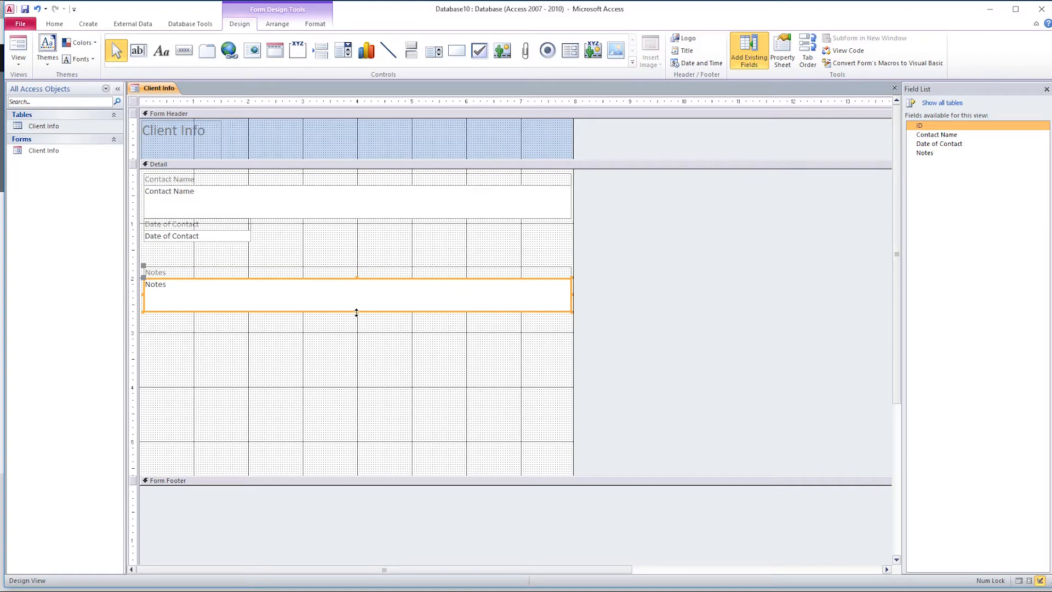
pyautogui.moveTo(356, 312); pyautogui.dragTo(358, 403)
# Shorten the Contact Name text box to about 0.6 on the vertical ruler, and narrow it with its label to about 2 on the horizontal ruler.
pyautogui.click(218, 237)
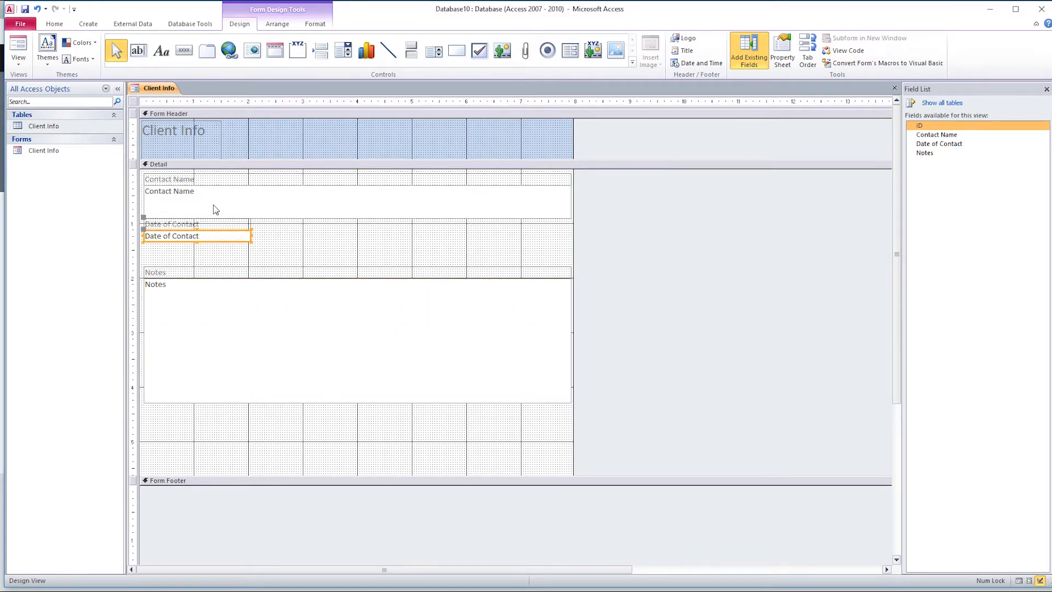
pyautogui.click(215, 210)
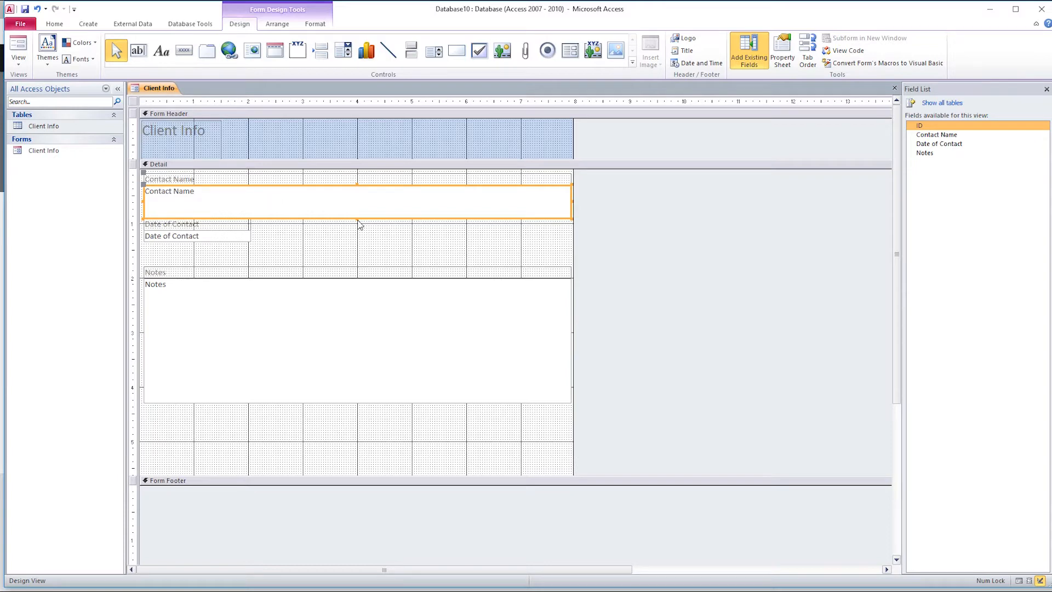
pyautogui.moveTo(358, 220); pyautogui.dragTo(357, 210)
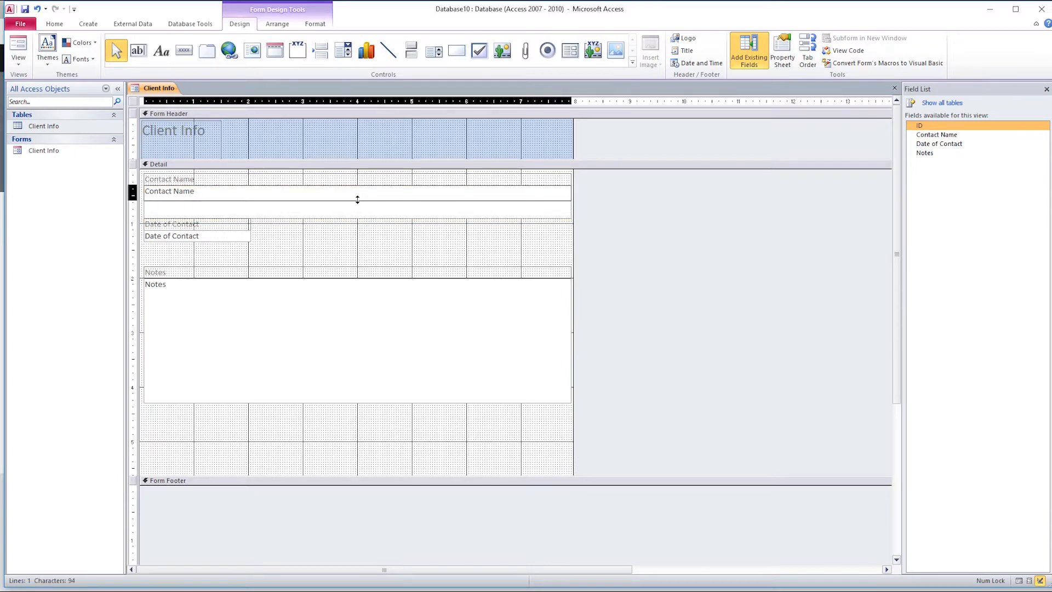
pyautogui.moveTo(357, 200); pyautogui.dragTo(357, 201)
pyautogui.keyDown('shift'); pyautogui.click(379, 179); pyautogui.keyUp('shift')
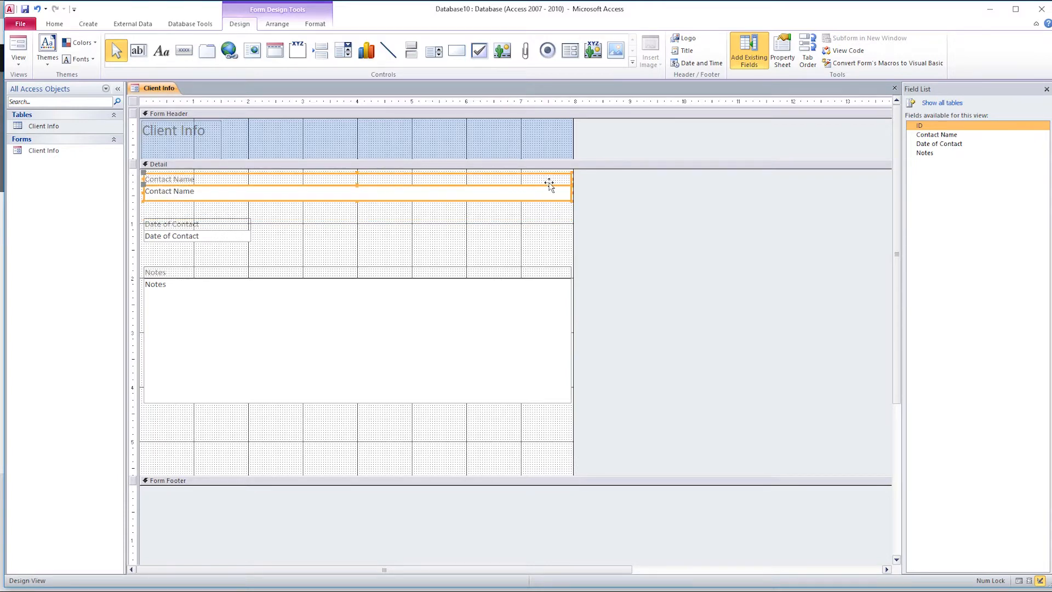
pyautogui.moveTo(571, 181); pyautogui.dragTo(251, 180)
# Narrow the Notes label and text box together so they end at about 2.6 on the horizontal ruler.
pyautogui.click(356, 304)
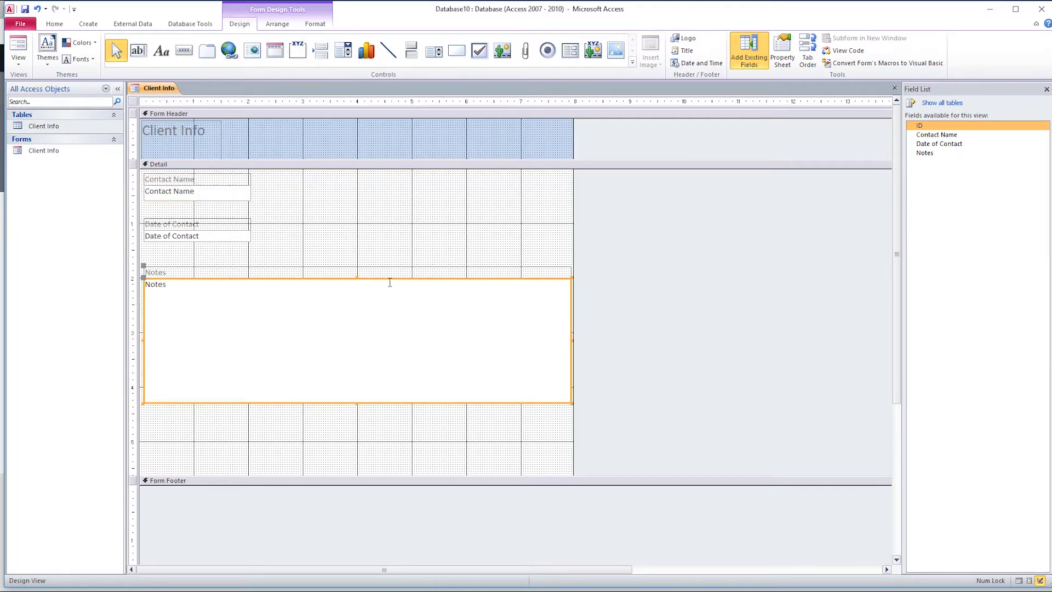
pyautogui.keyDown('shift'); pyautogui.click(394, 275); pyautogui.keyUp('shift')
pyautogui.moveTo(571, 341); pyautogui.dragTo(281, 342)
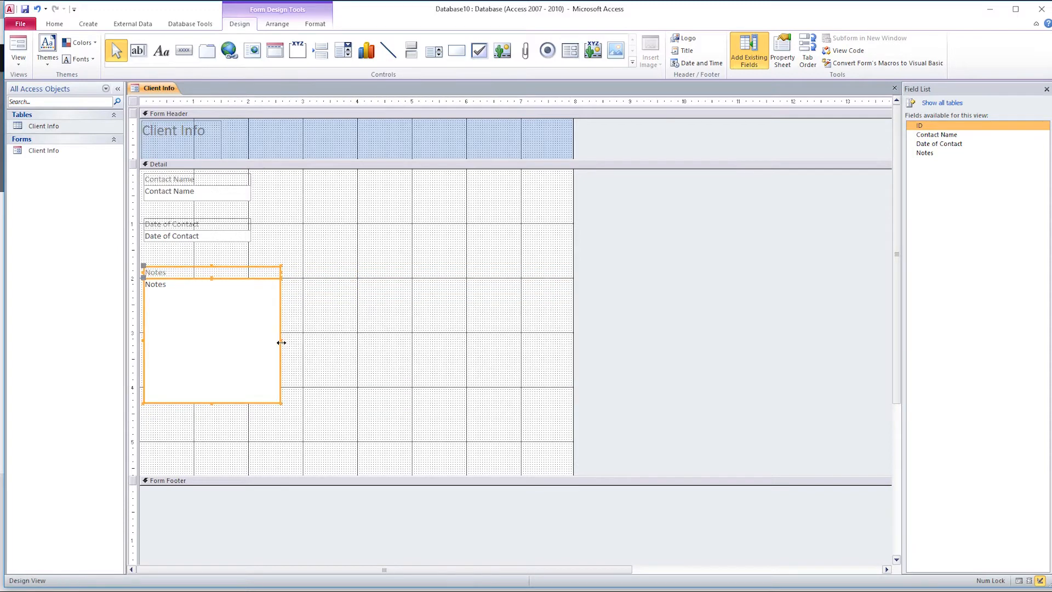
pyautogui.click(384, 369)
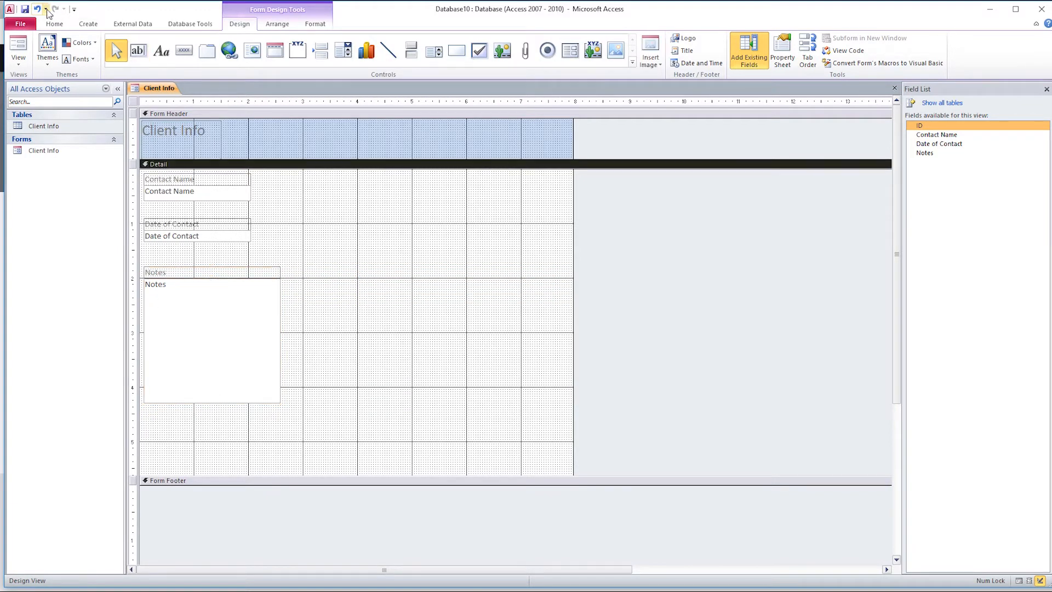
# Save and close the form design, and reopen the Client Info form for data entry.
pyautogui.click(25, 9)
pyautogui.click(895, 88)
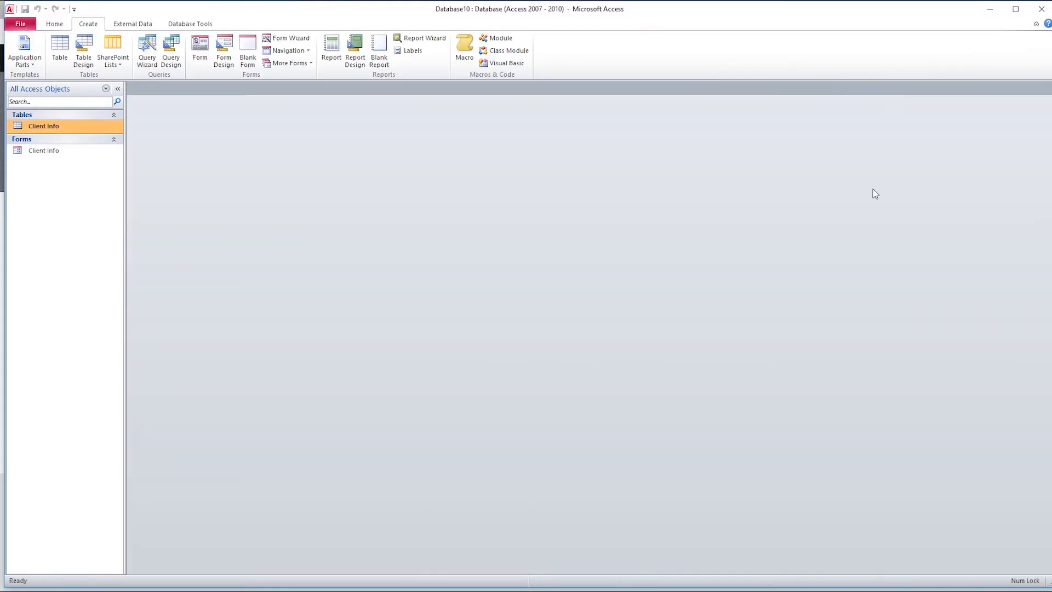
pyautogui.click(45, 152)
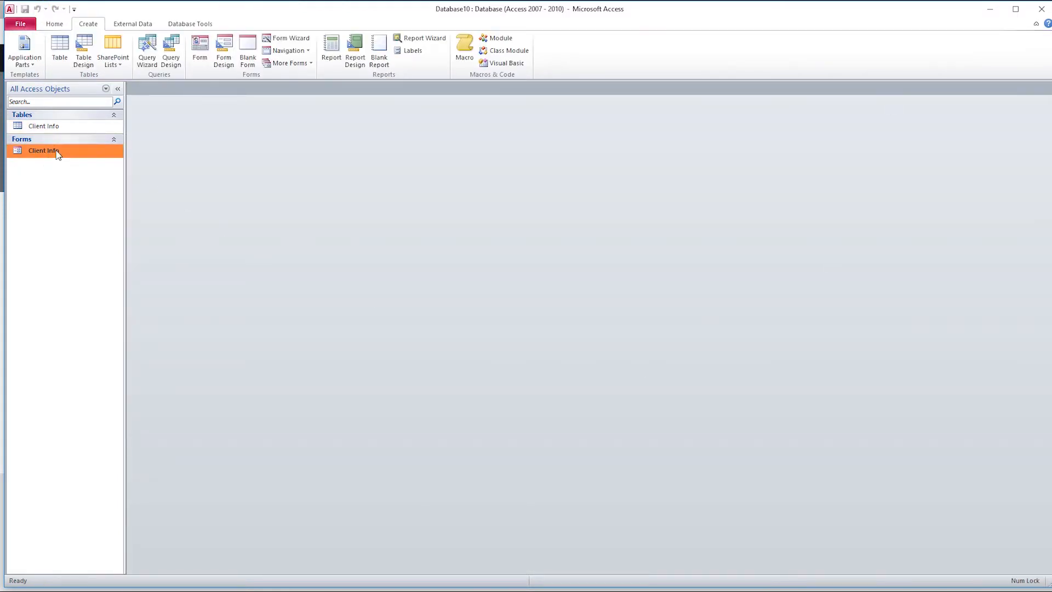
pyautogui.doubleClick(55, 152)
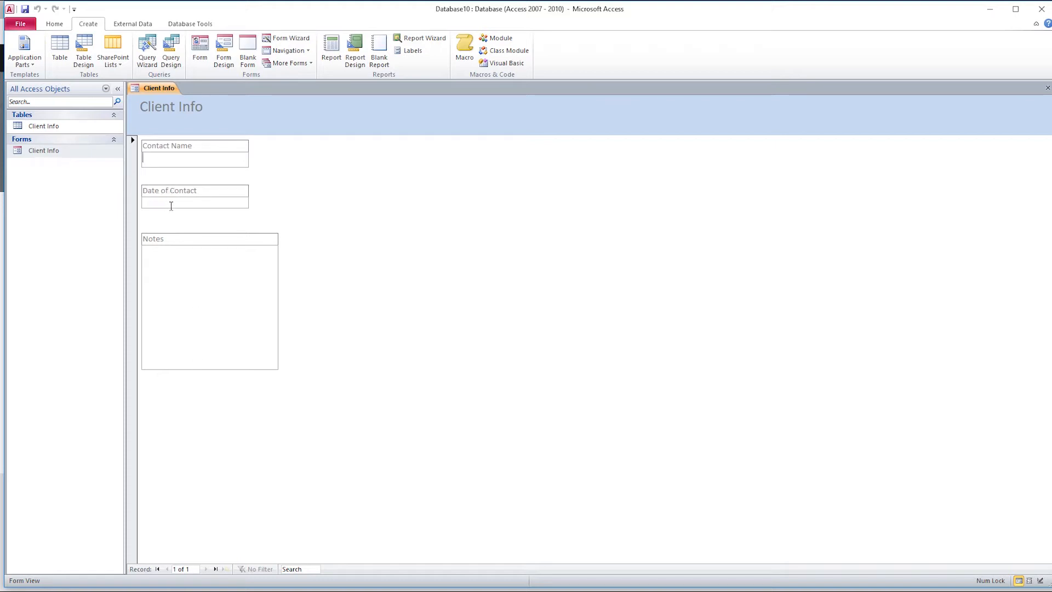
# Enter a form record with Contact Name Client 1, Date of Contact 2/13/2018 and Notes Test 123, and check it in the Client Info table.
pyautogui.click(203, 309)
pyautogui.click(234, 157)
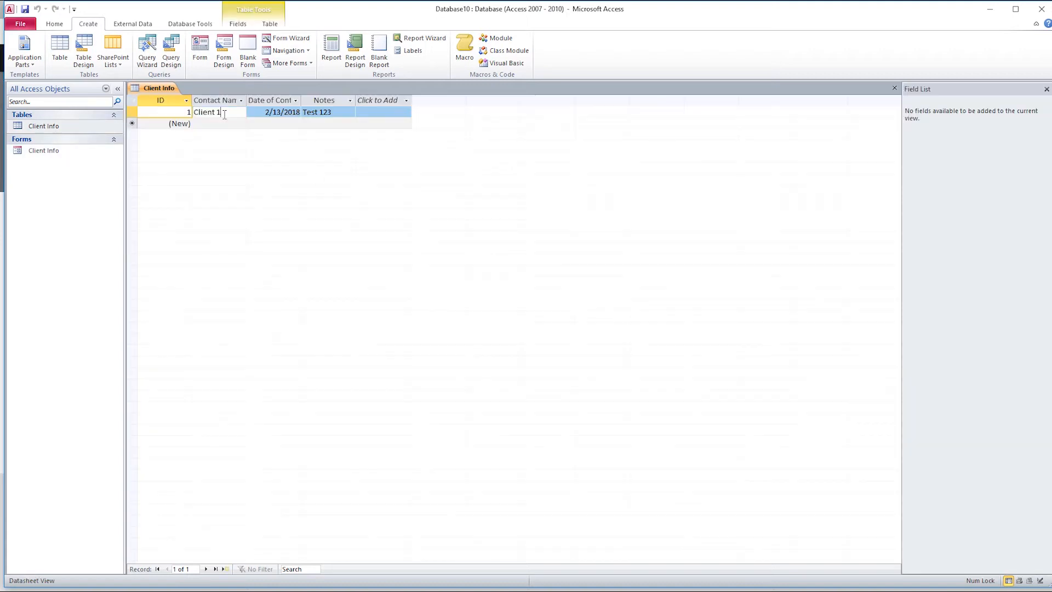
pyautogui.press('Tab')
pyautogui.press('Tab')
pyautogui.press('Tab')
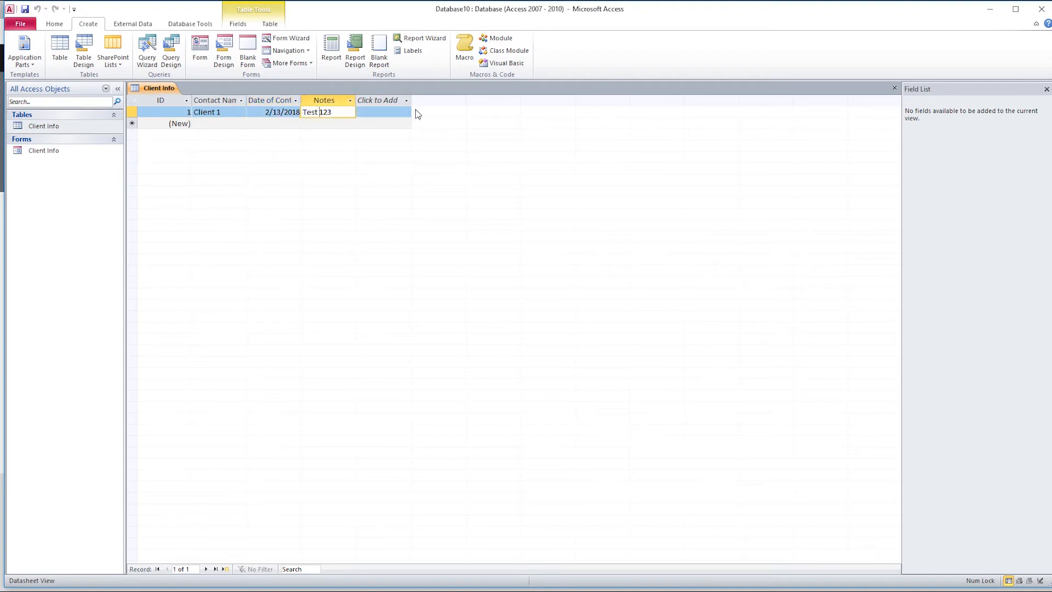
pyautogui.click(316, 123)
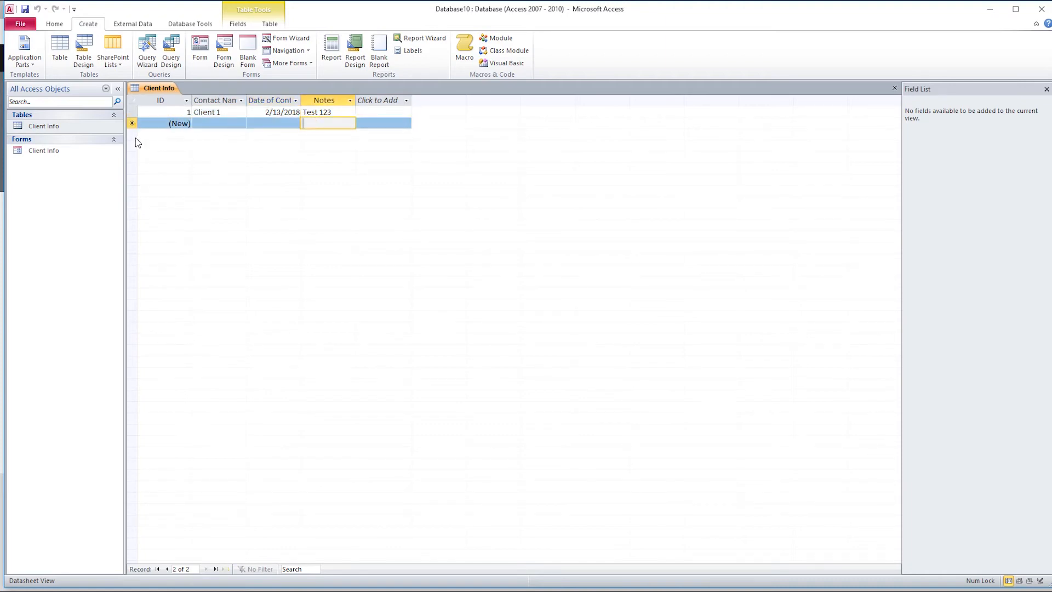